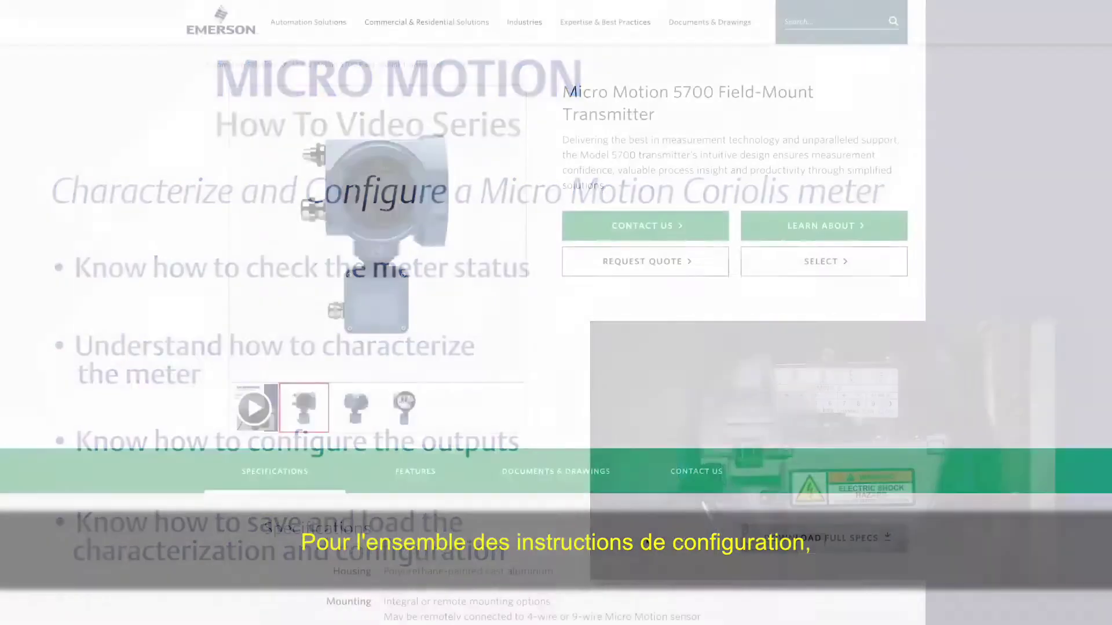
Open the Model 5700 Transmitters Configuration and Use Manual from Documents & Drawings.
scroll(676, 495, down, 3)
scroll(676, 495, down, 10)
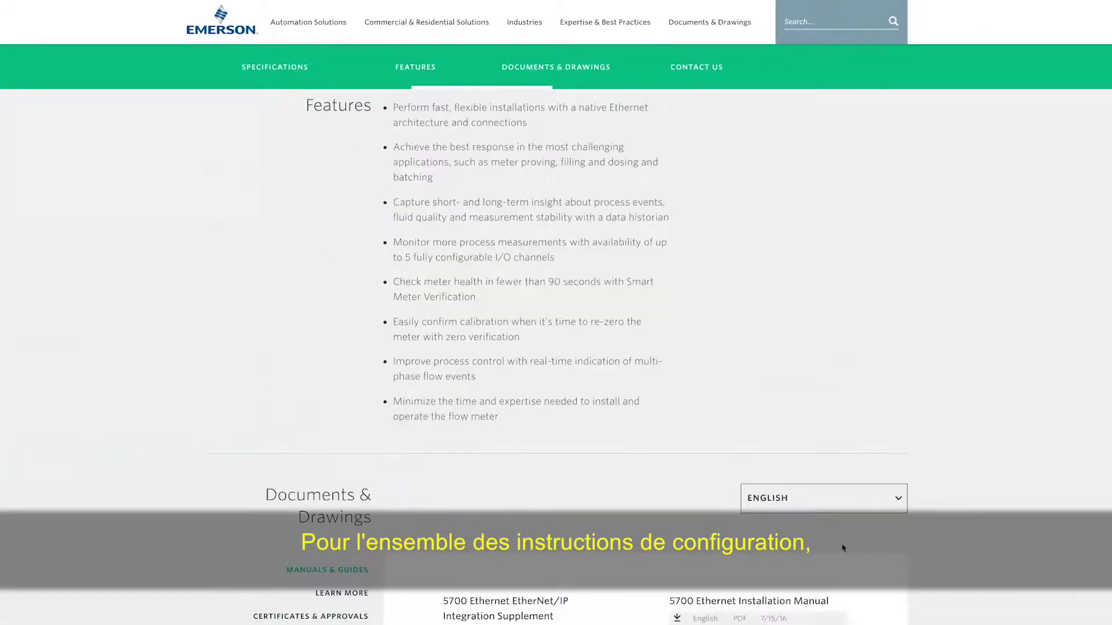
click(878, 388)
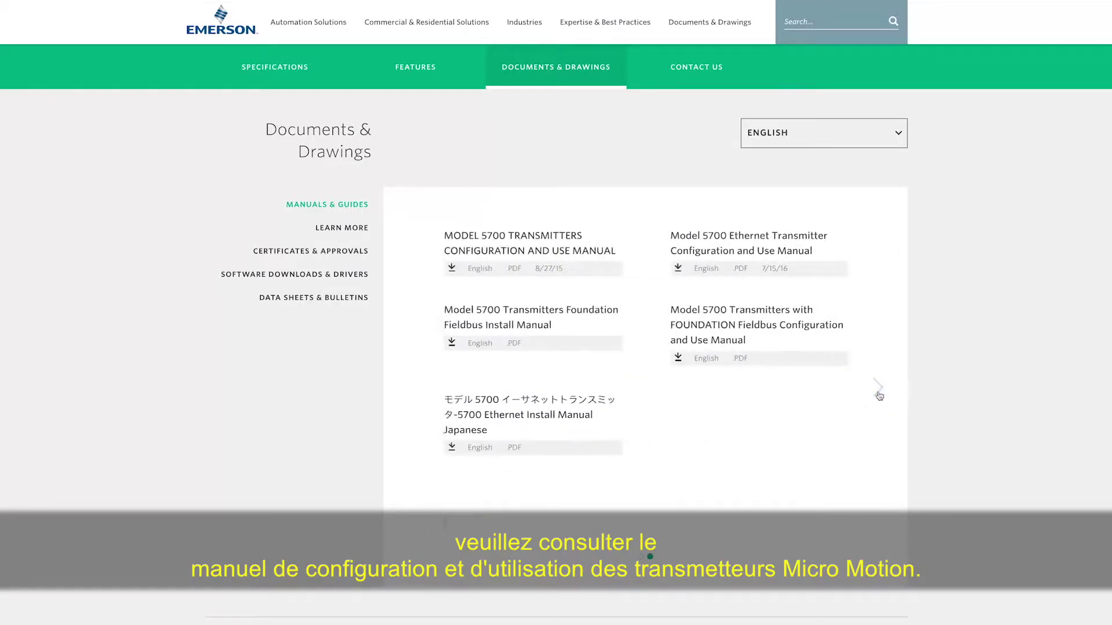
click(557, 254)
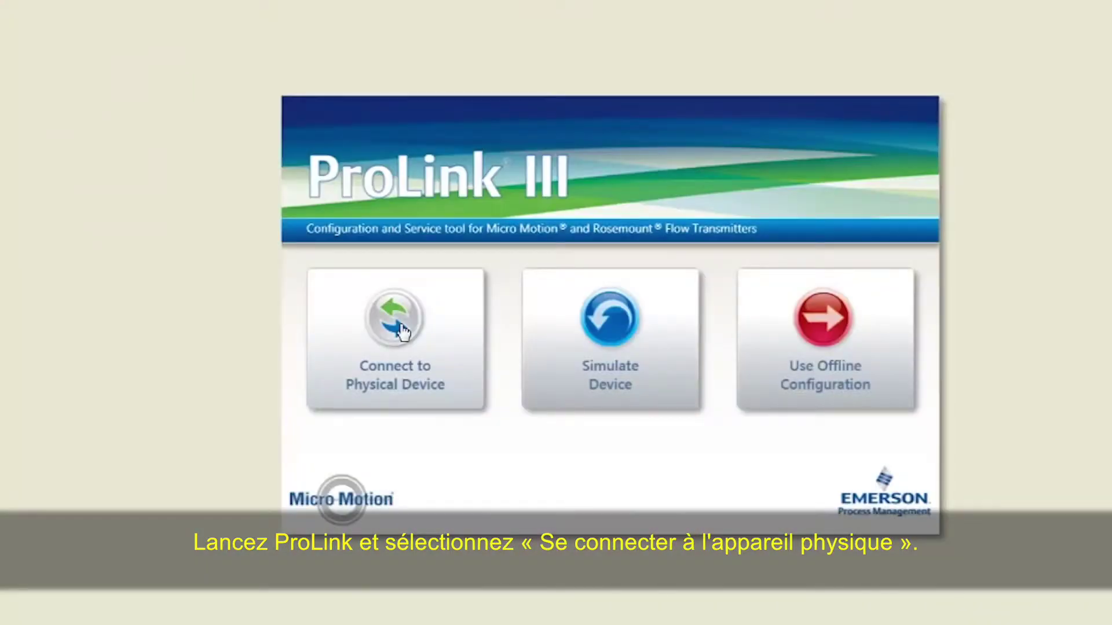
Start a physical-device connection through the Guided Connection Wizard.
click(403, 331)
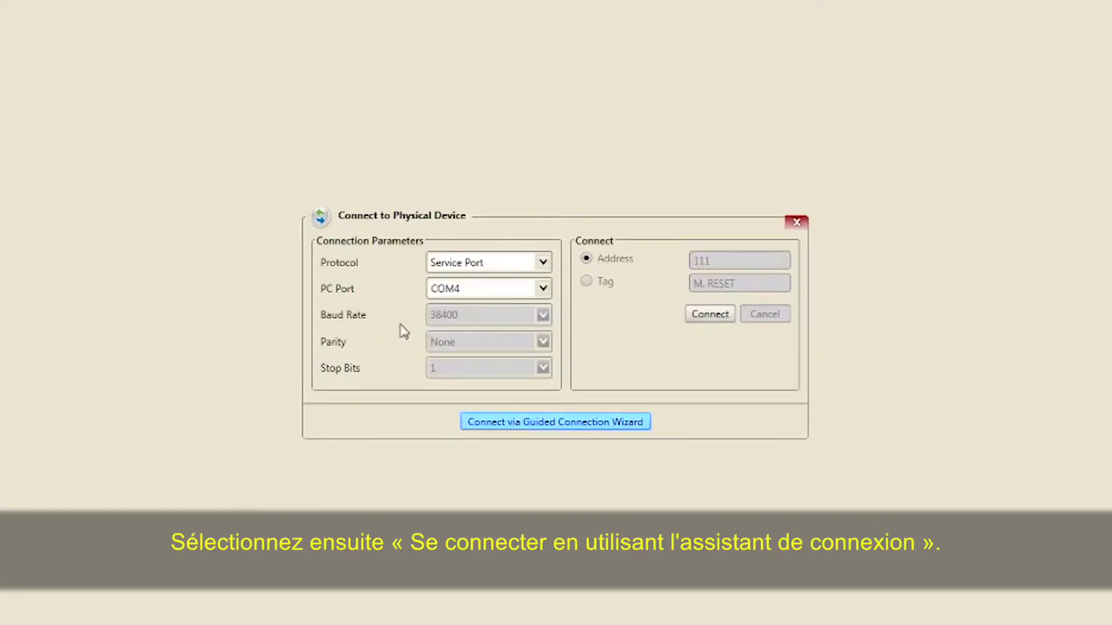
click(553, 428)
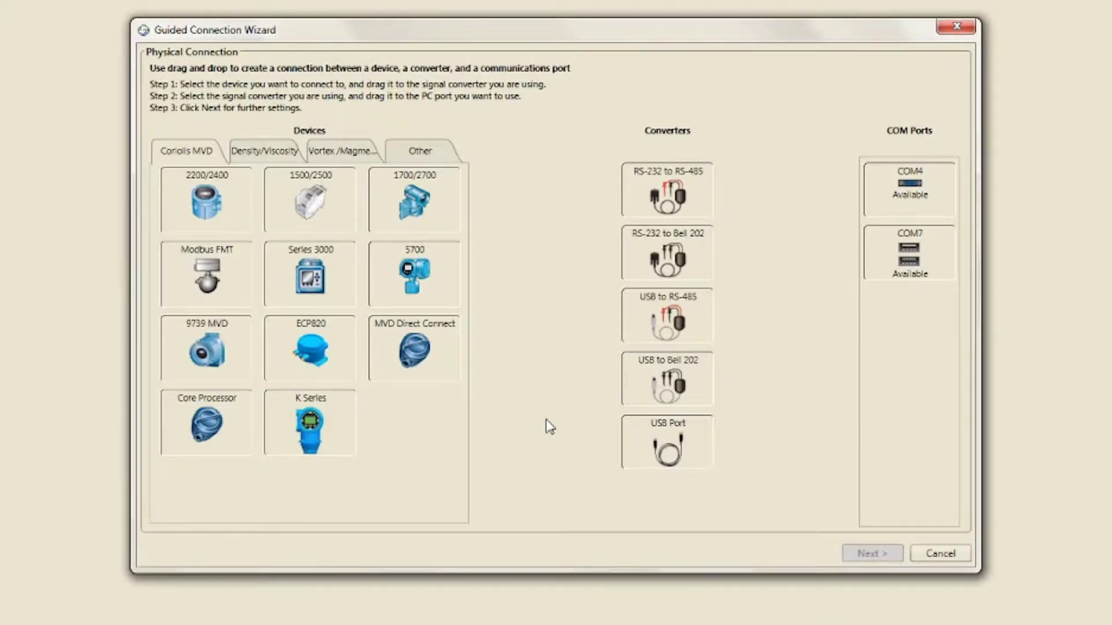
Link the 5700 to the USB Port converter on COM7 and connect to the transmitter.
drag(415, 276, 628, 441)
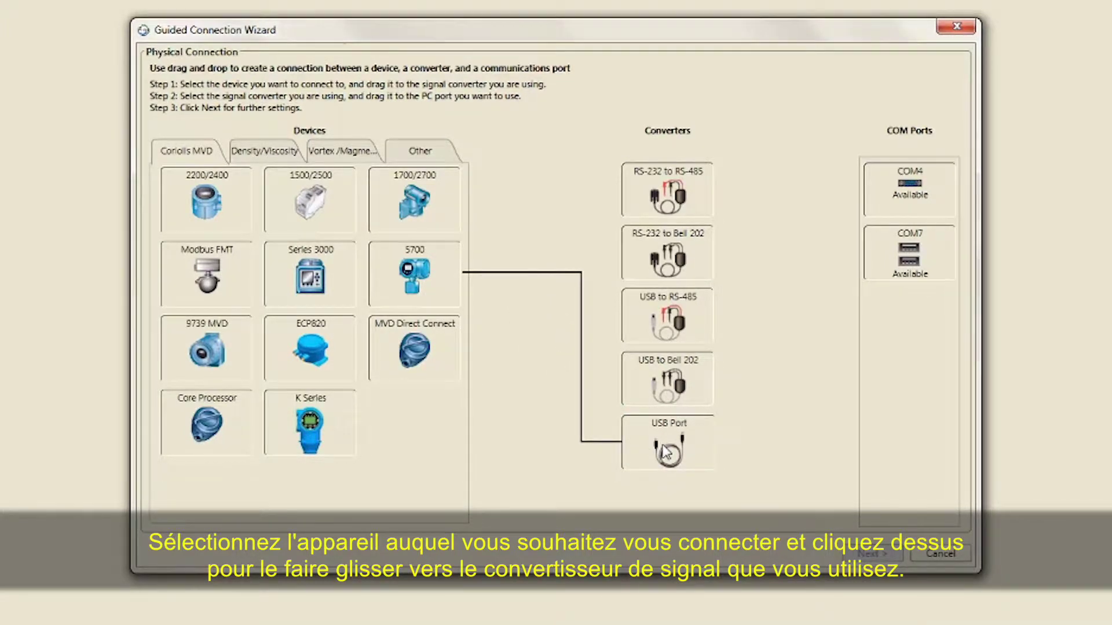
drag(666, 452, 913, 264)
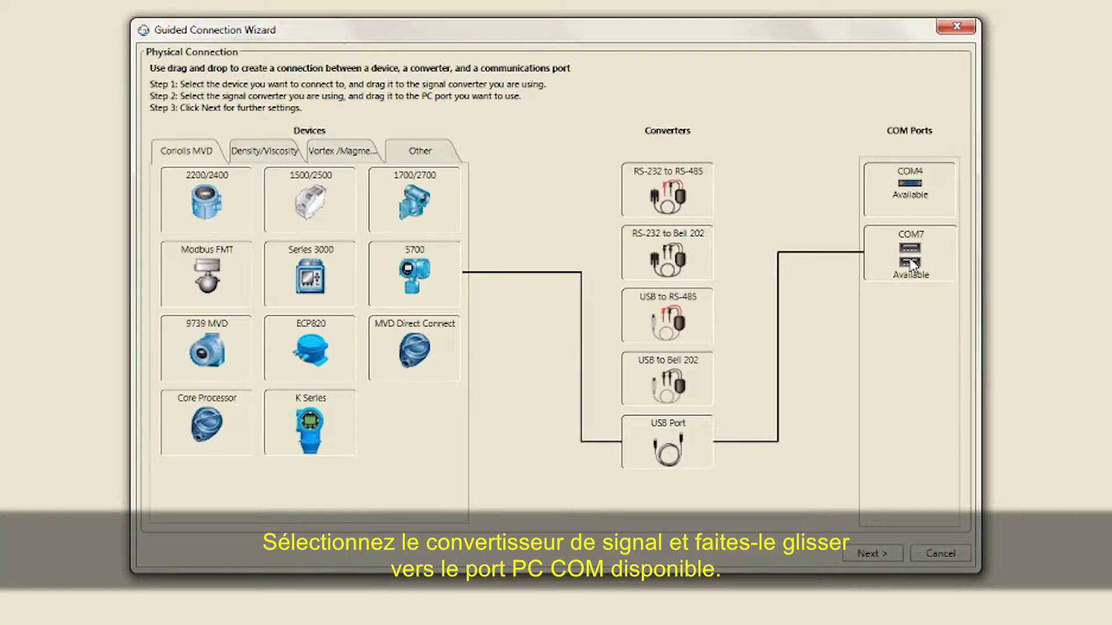
click(868, 555)
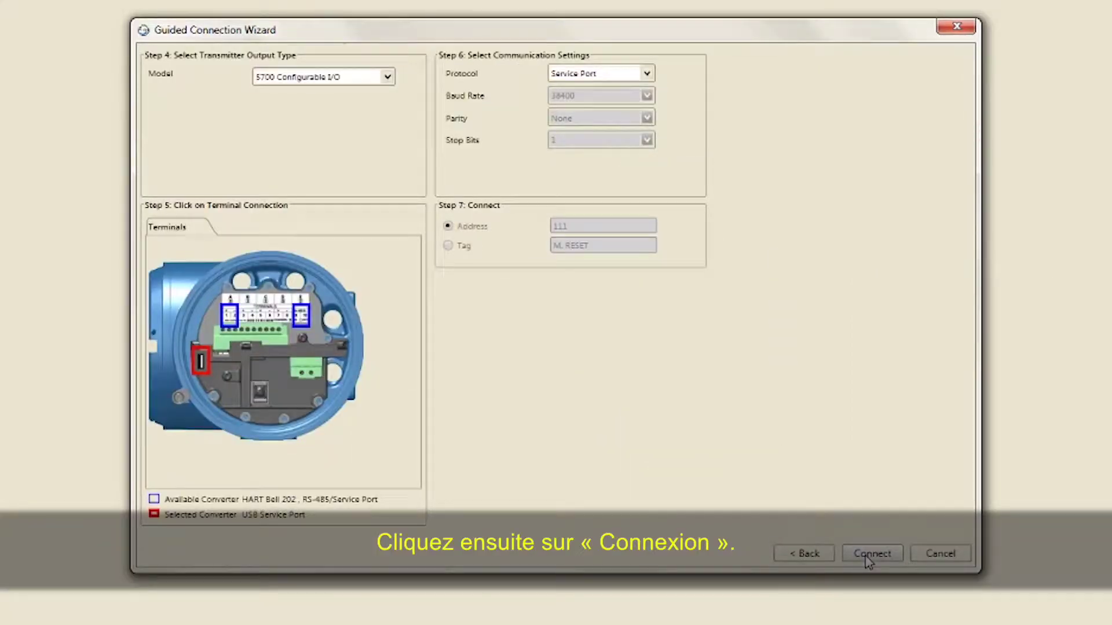
click(872, 554)
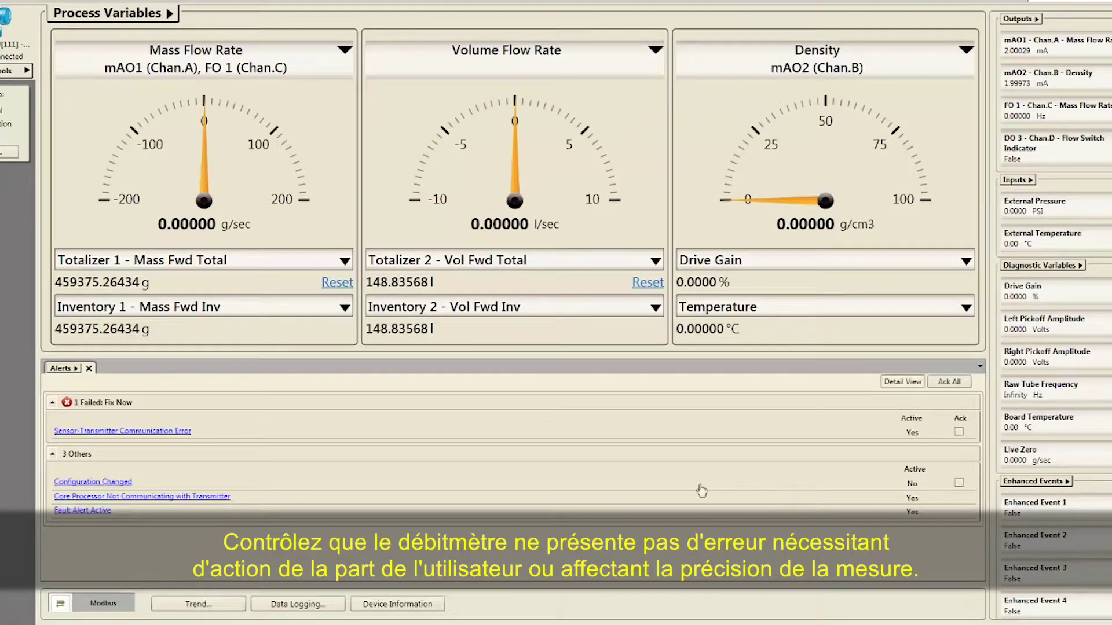
View the details of the Sensor-Transmitter Communication Error alert.
click(173, 432)
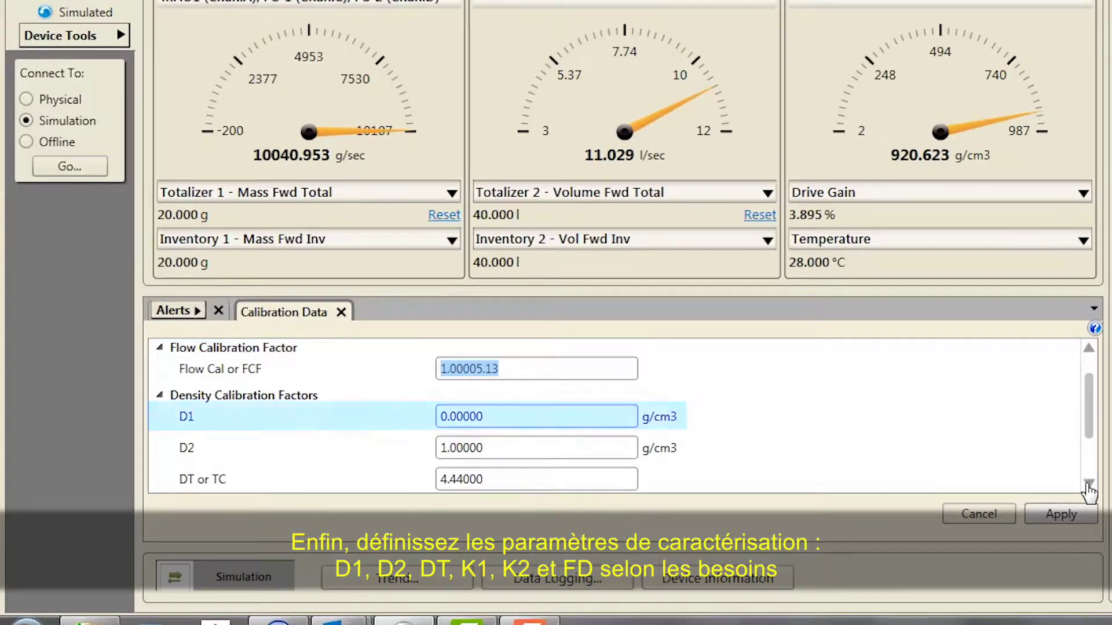
Step through the K1, K2 and FD characterization factors to the Apply button.
key(Tab)
key(Tab)
key(Tab)
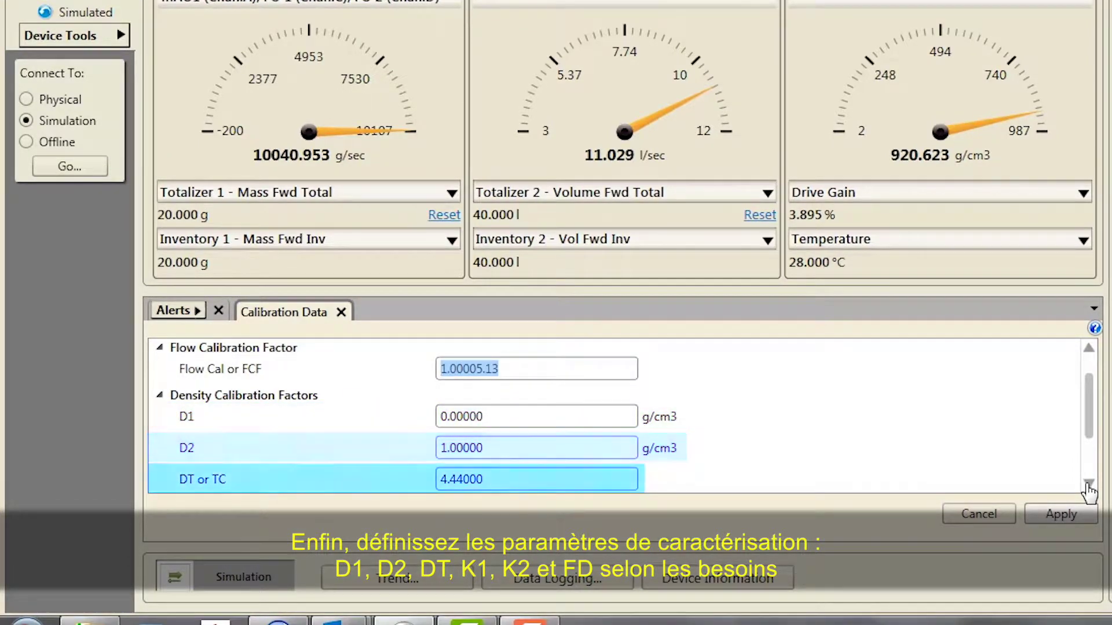
click(541, 444)
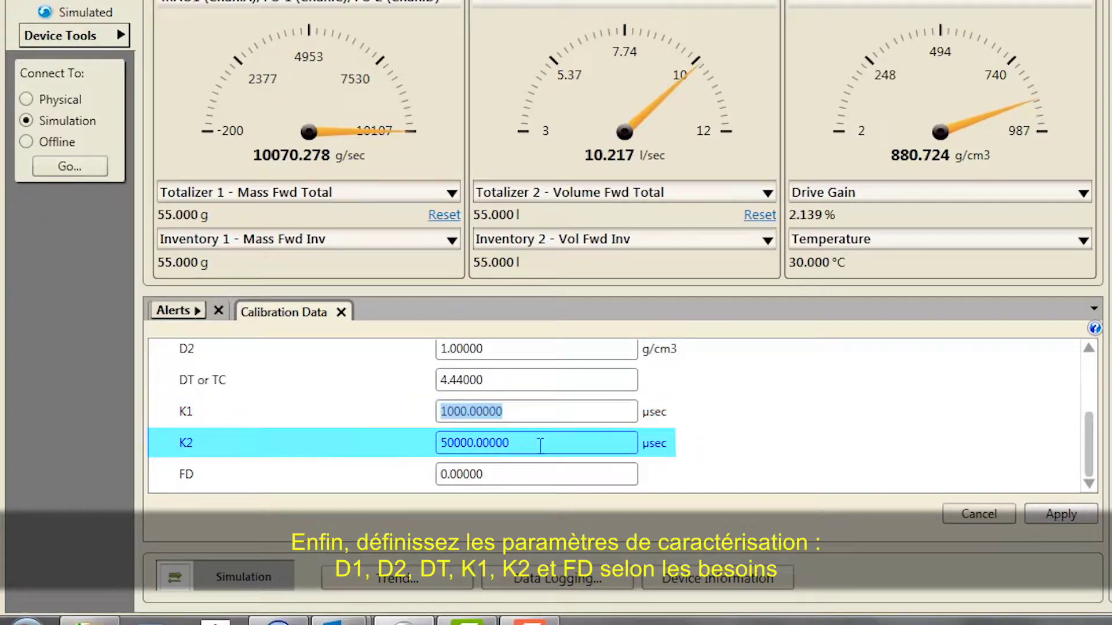
key(Tab)
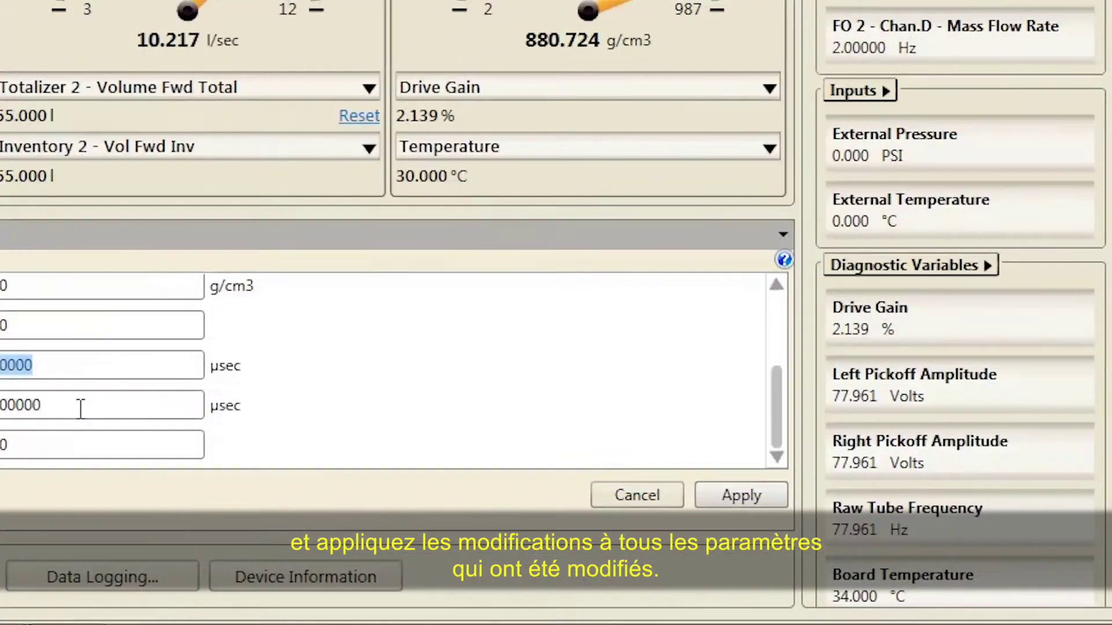
key(Tab)
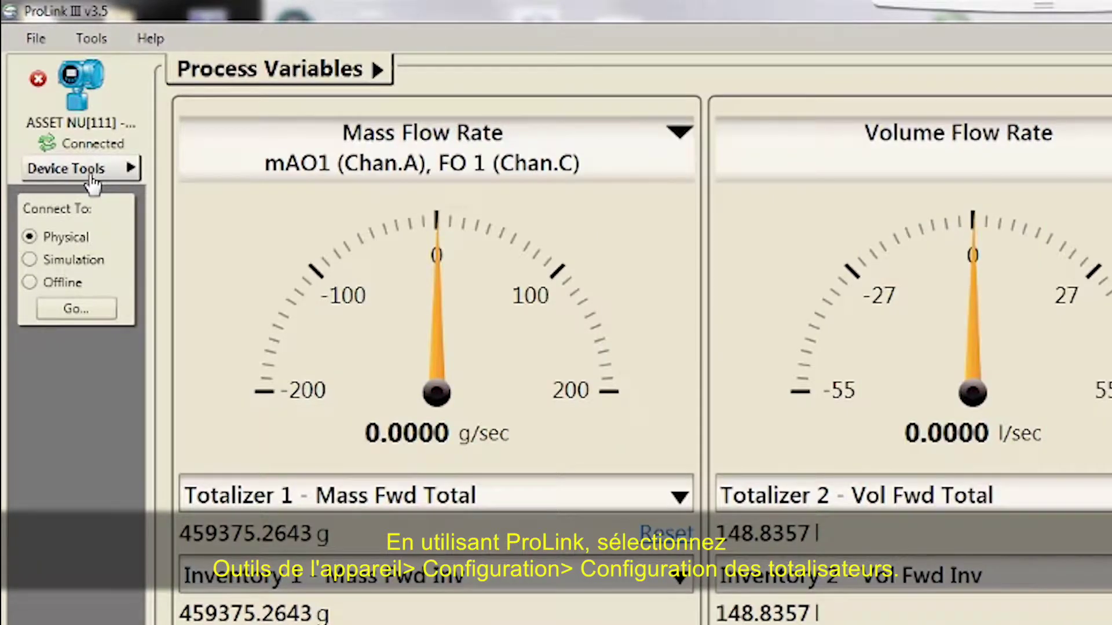
Set Totalizer 1 direction to Reverse under Configure Totalizers and apply the change.
click(91, 177)
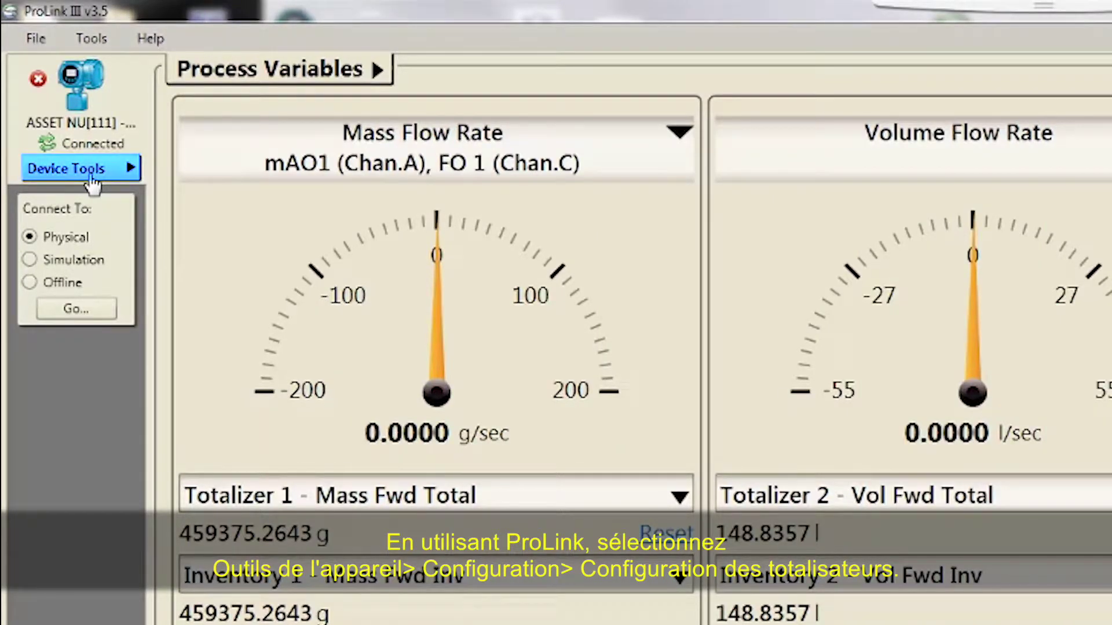
click(91, 178)
click(98, 310)
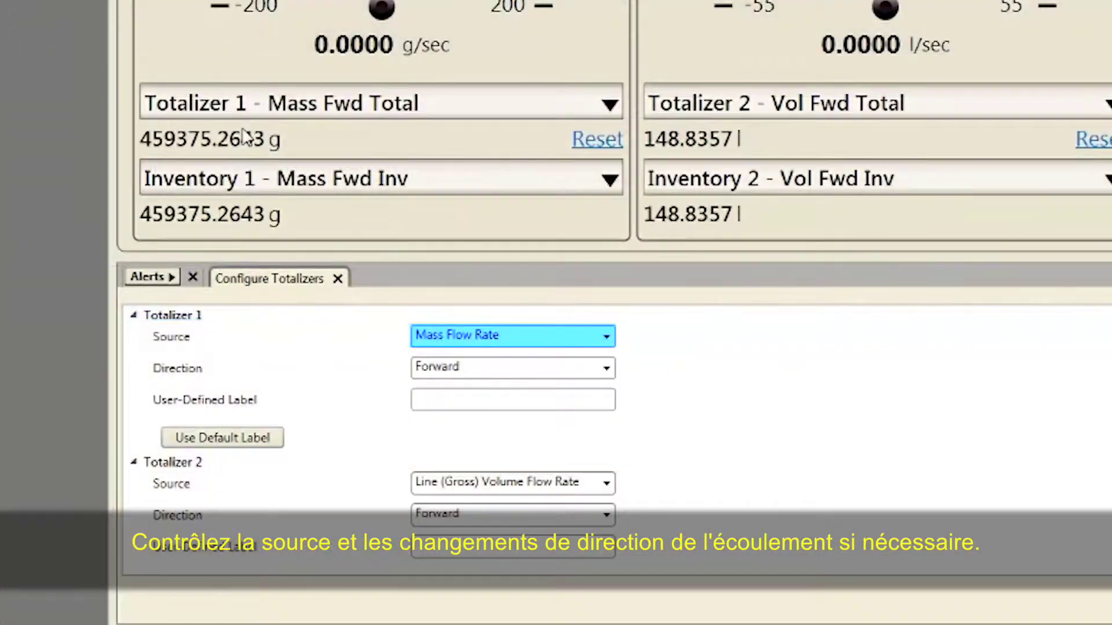
click(606, 369)
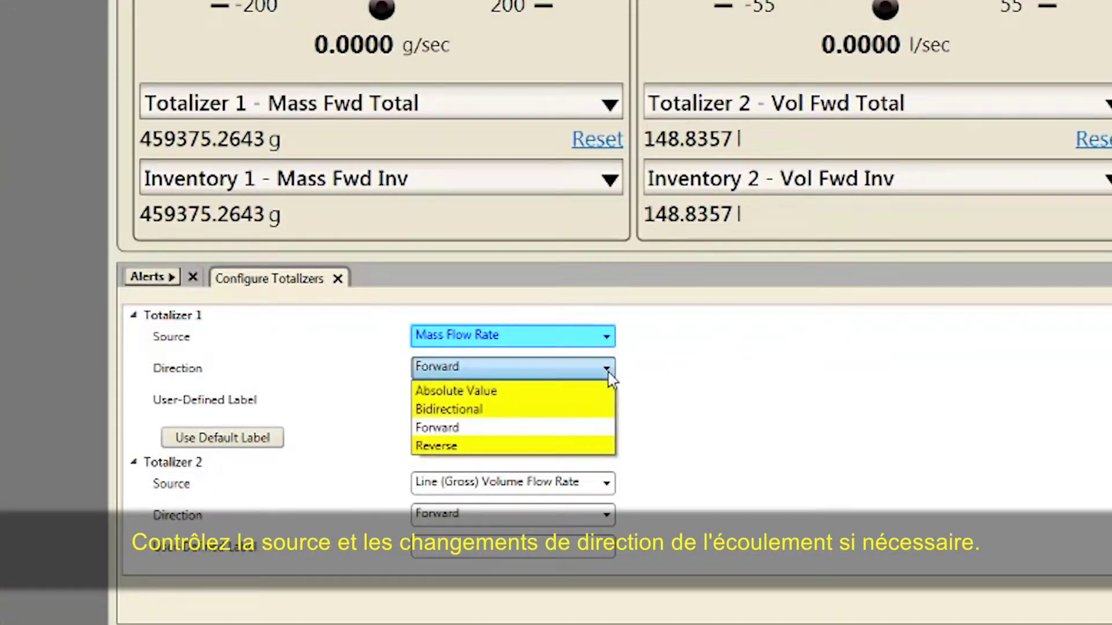
click(437, 446)
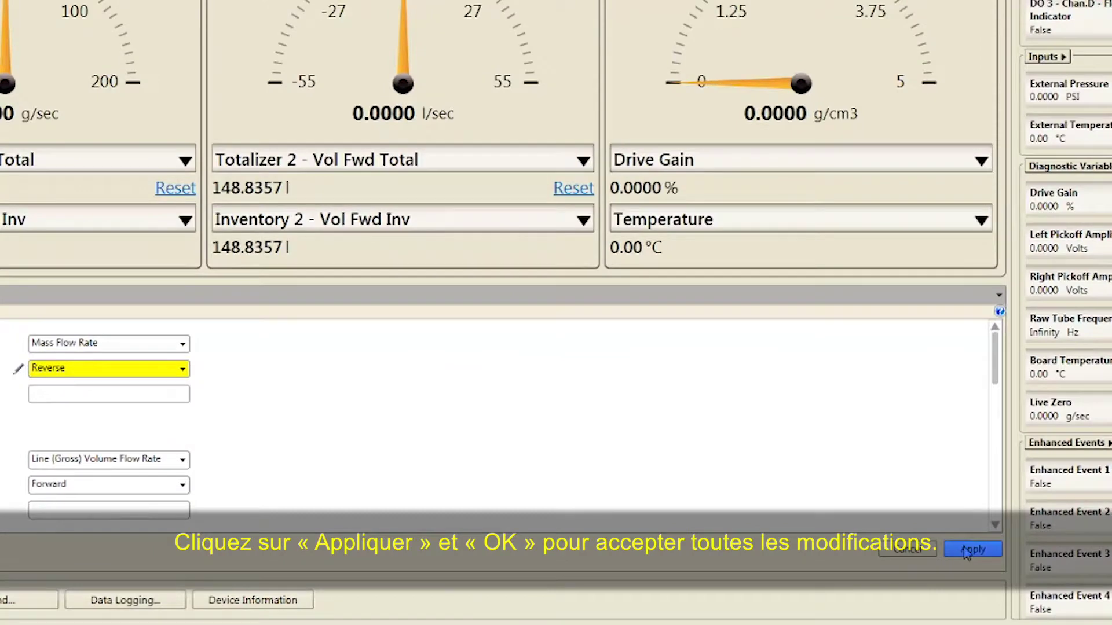
click(966, 552)
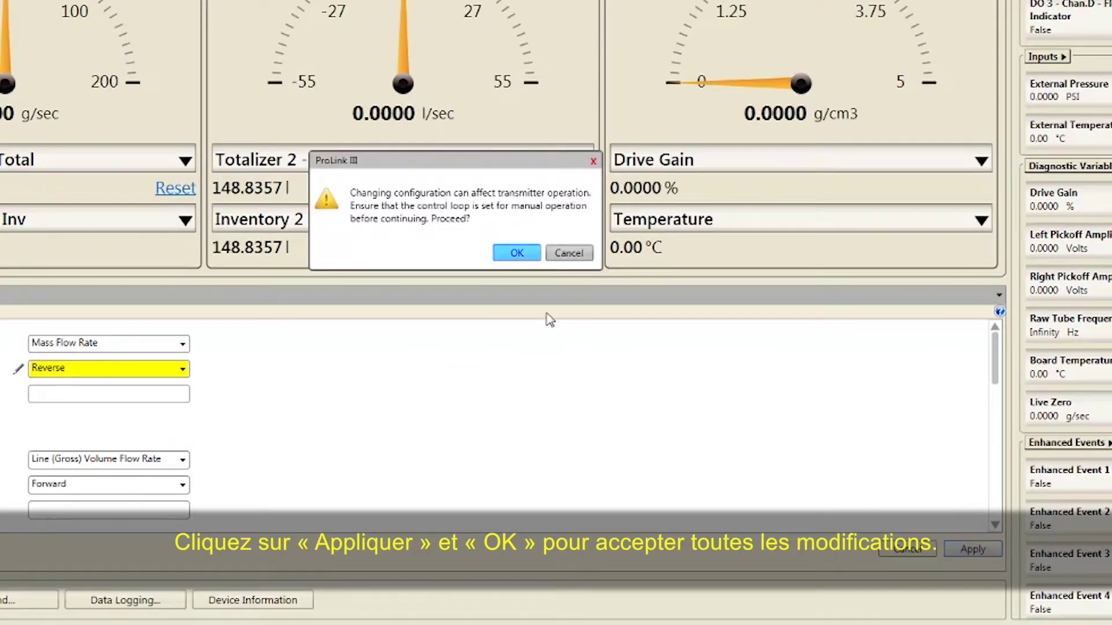
click(517, 254)
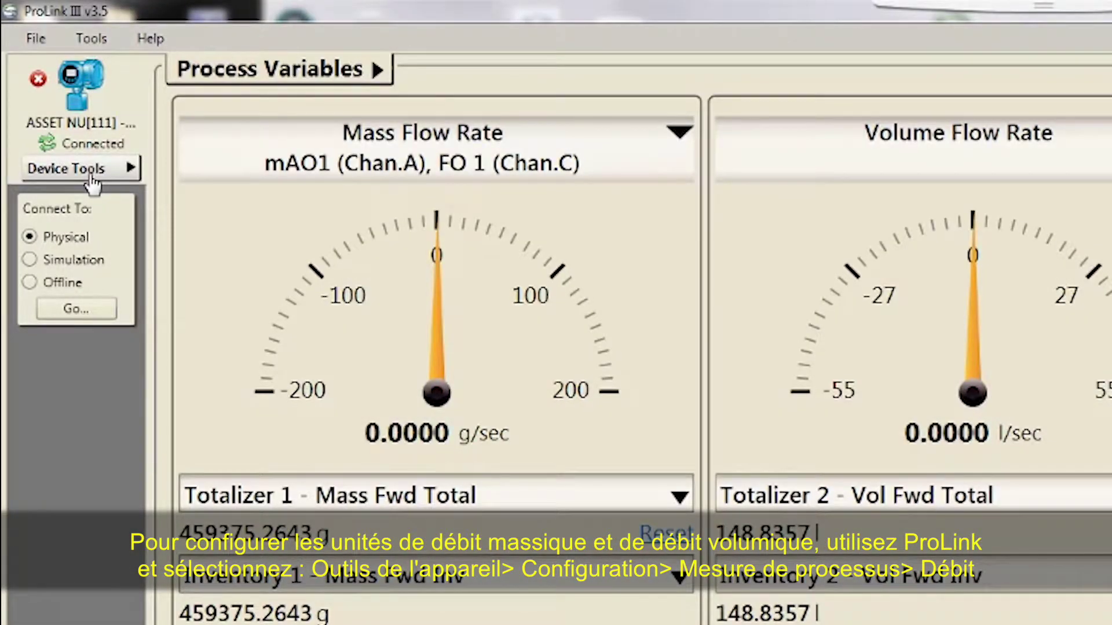
click(92, 185)
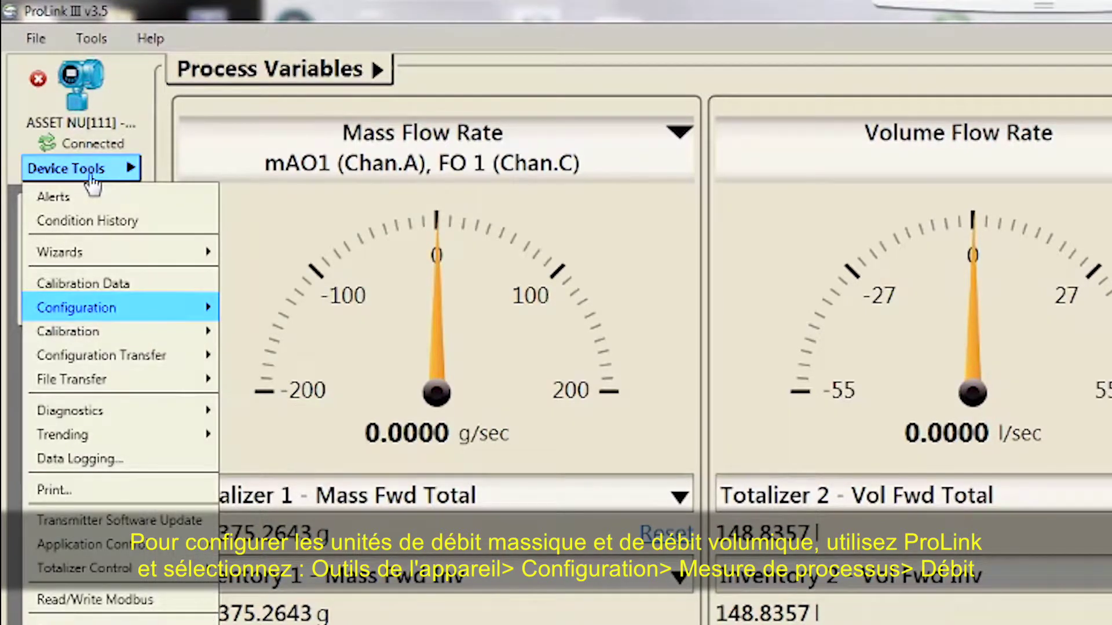
Browse the Device Tools configuration categories, then return to the Process Variables view.
click(144, 307)
mouse_move(296, 342)
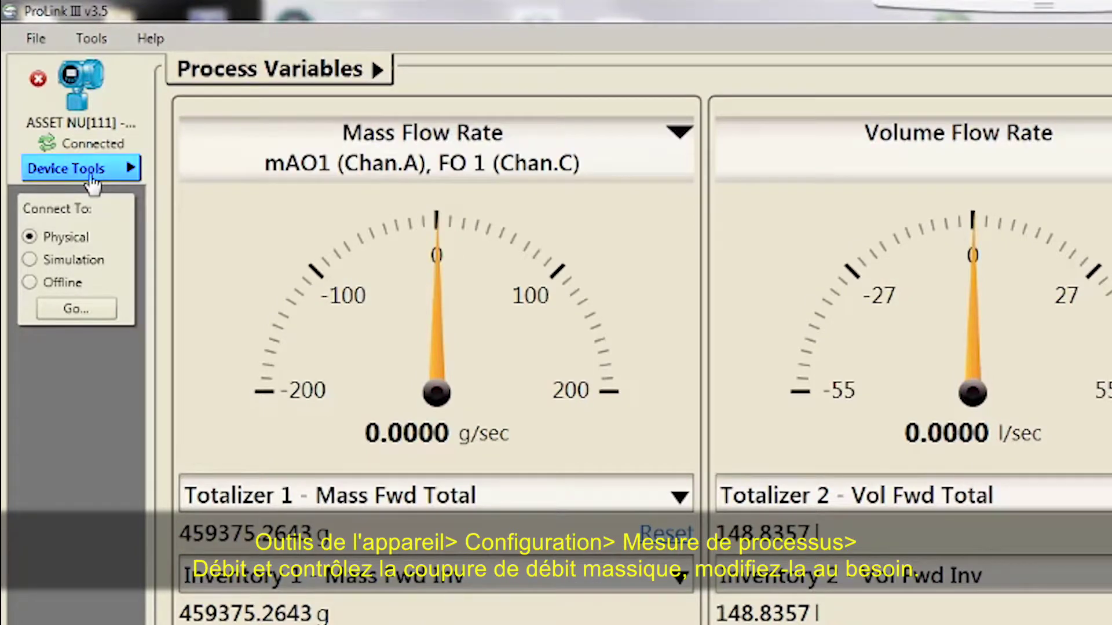
Open Configuration > Process Measurement > Flow to review the Mass Flow Cutoff.
click(90, 174)
mouse_move(87, 308)
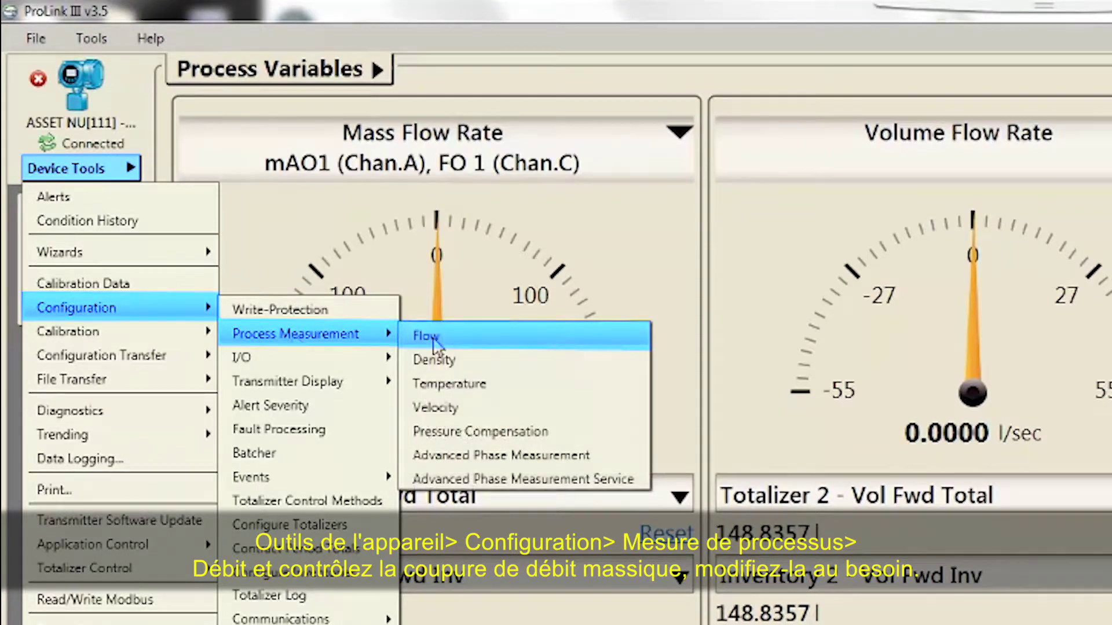
click(417, 334)
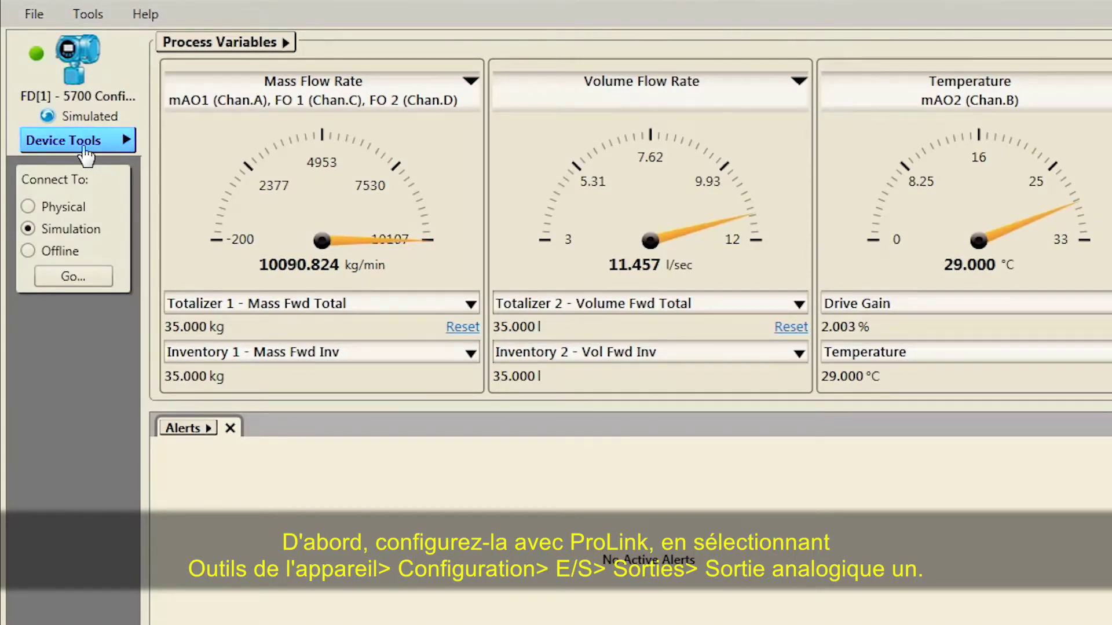
click(83, 146)
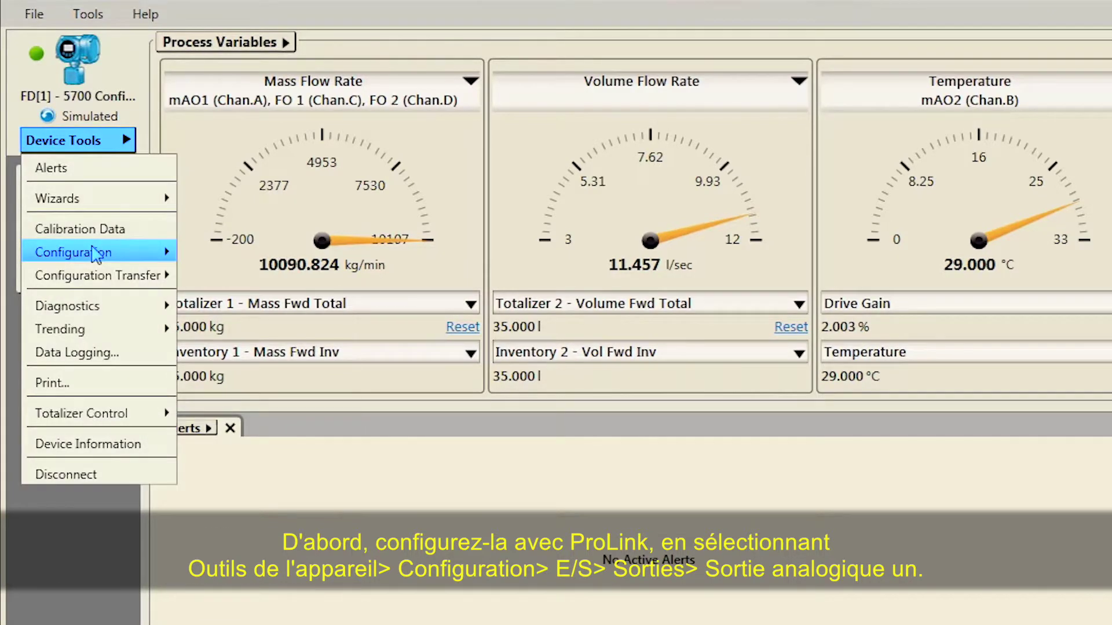
mouse_move(95, 254)
mouse_move(226, 301)
mouse_move(397, 327)
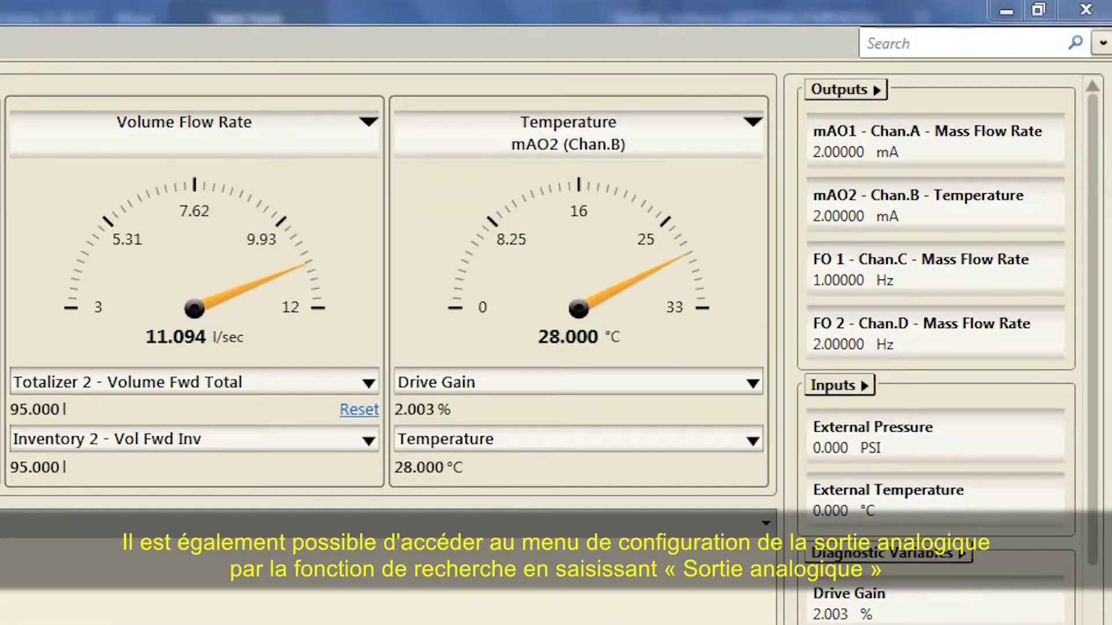
Search the device settings for 'ma output' and open the mA Output 1 configuration.
click(891, 50)
text(ma o)
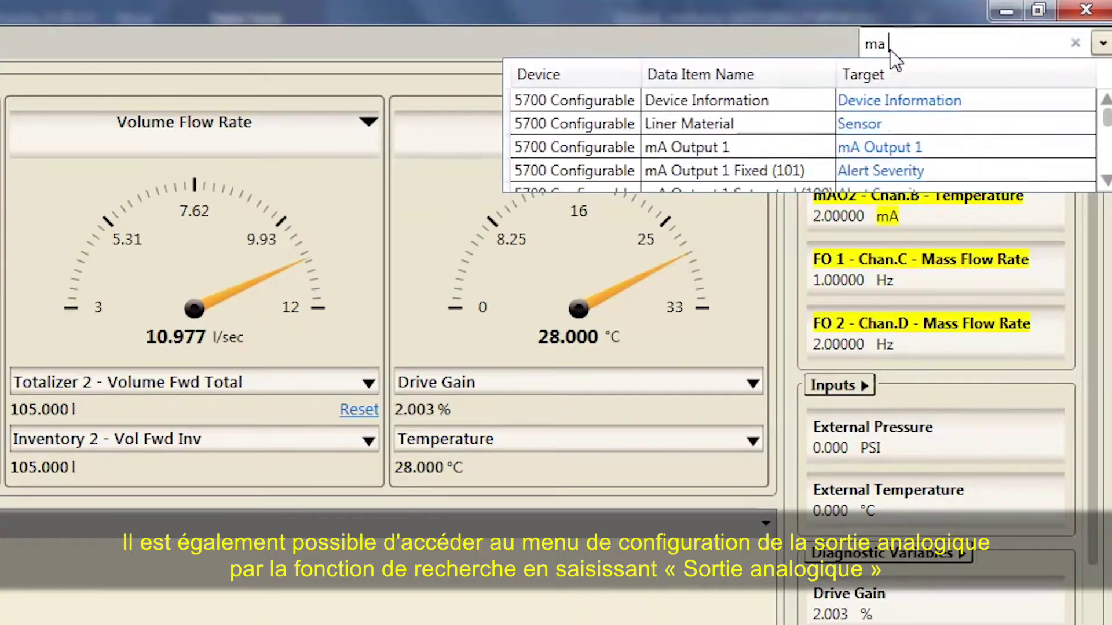
text(utput 1)
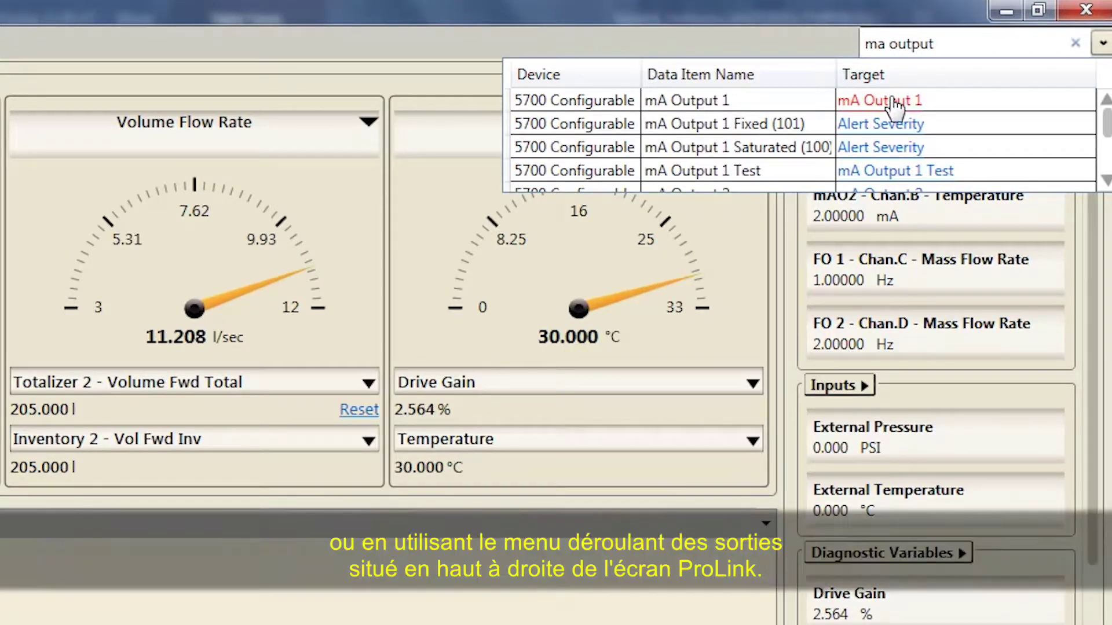
click(893, 100)
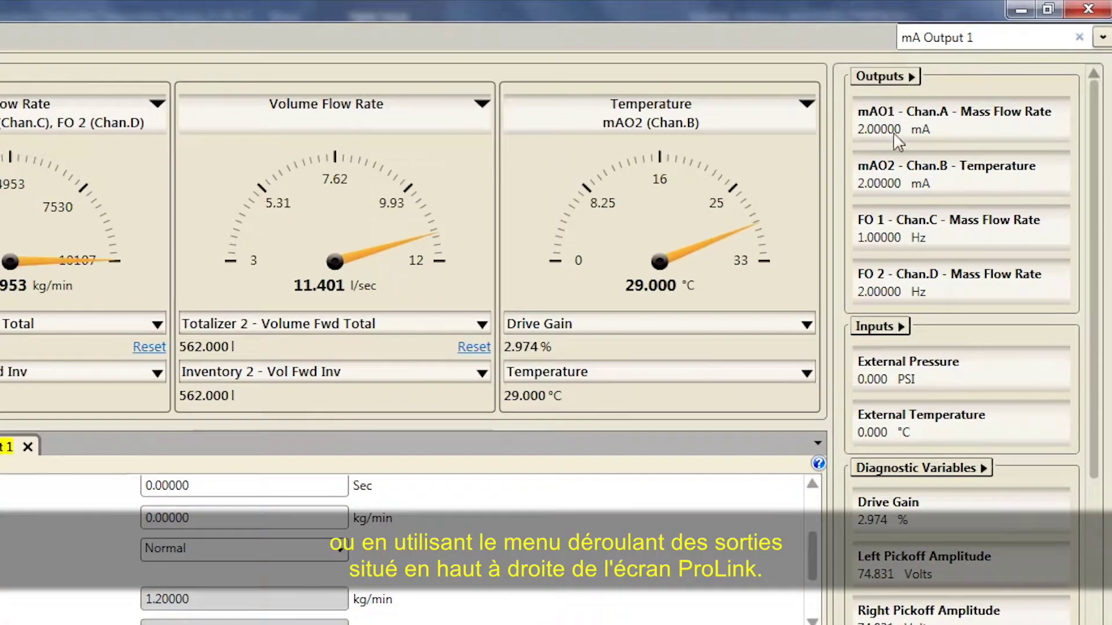
click(912, 80)
mouse_move(915, 93)
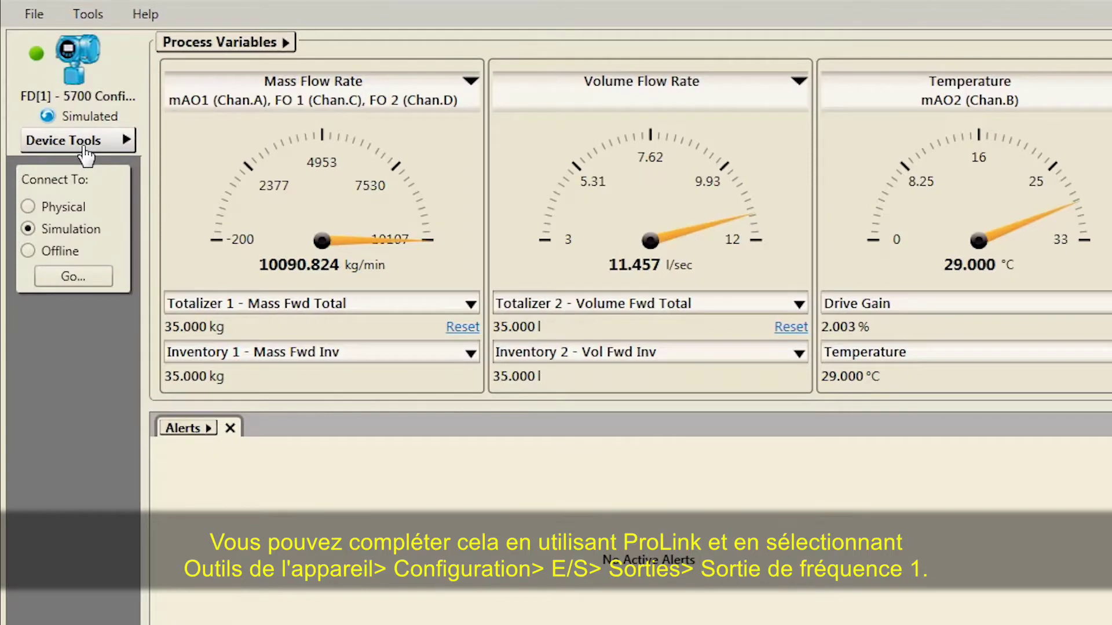
Search the device settings for 'Frequency' and open the Frequency Output 1 configuration.
click(86, 141)
click(84, 148)
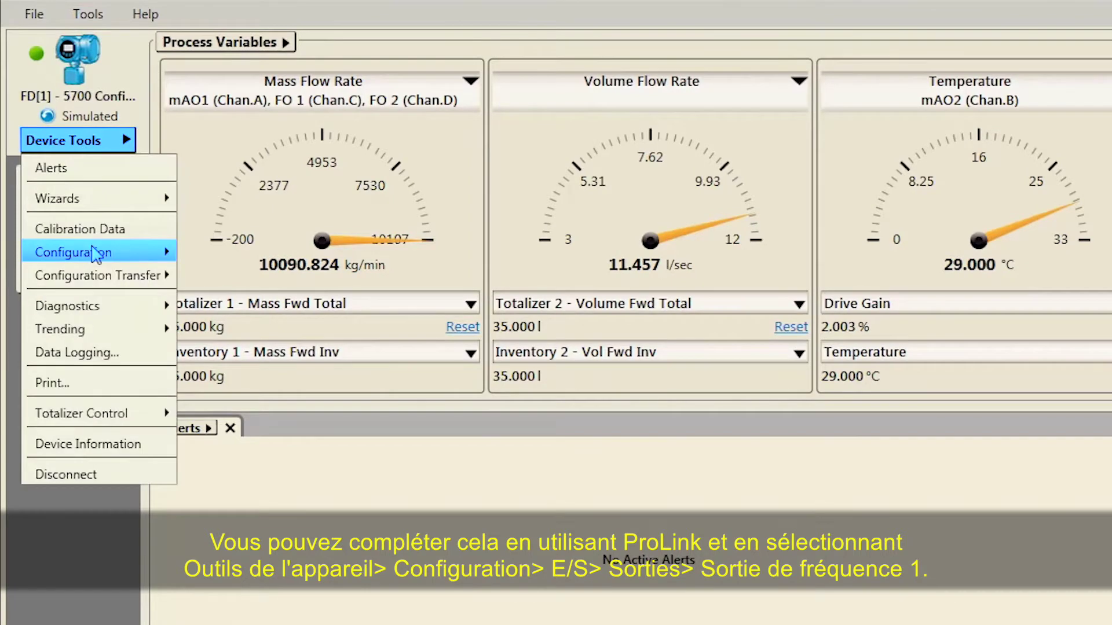
mouse_move(96, 253)
mouse_move(194, 299)
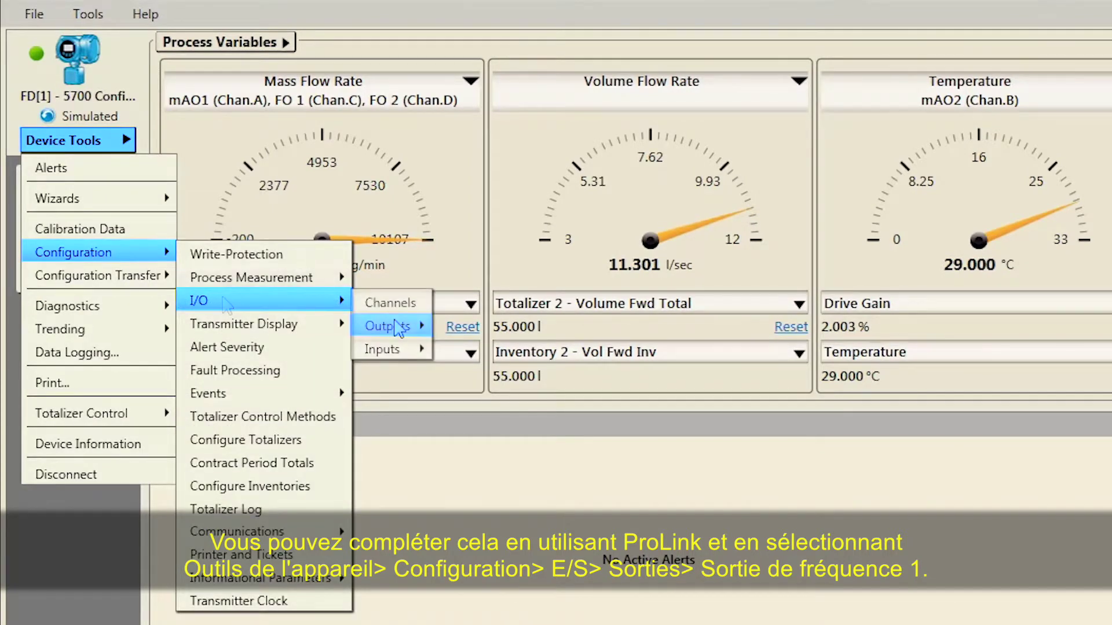
mouse_move(398, 328)
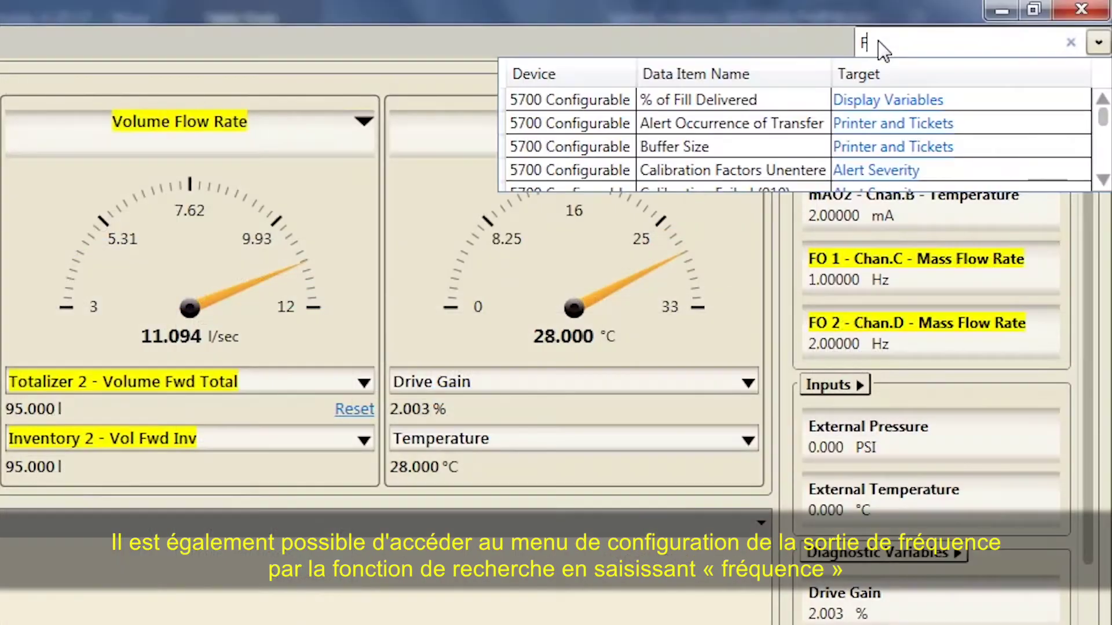
text(re)
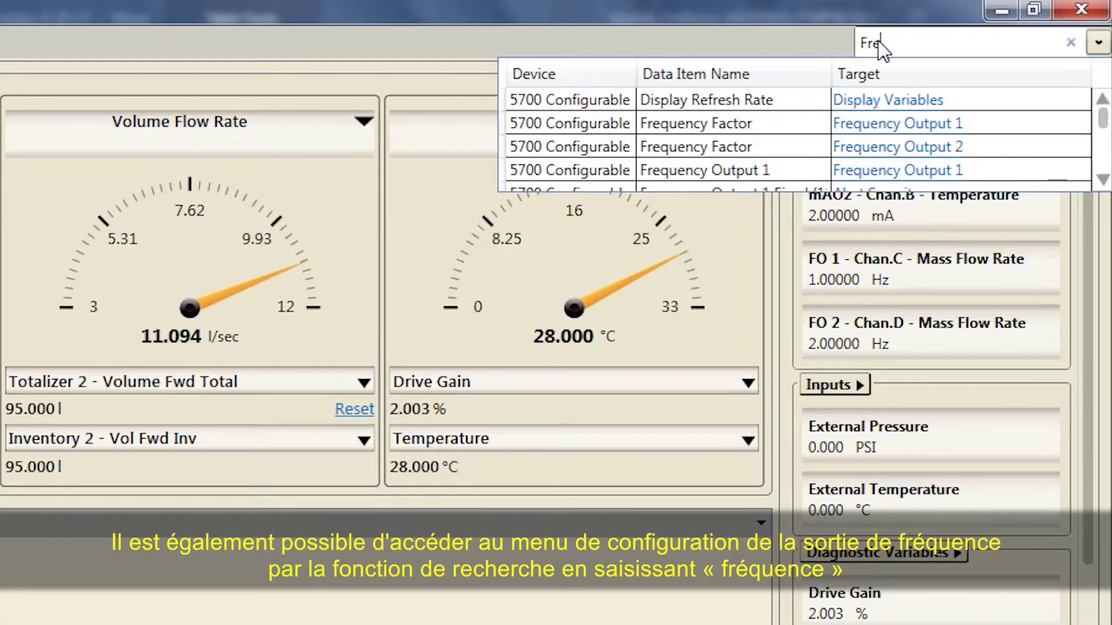
text(quency)
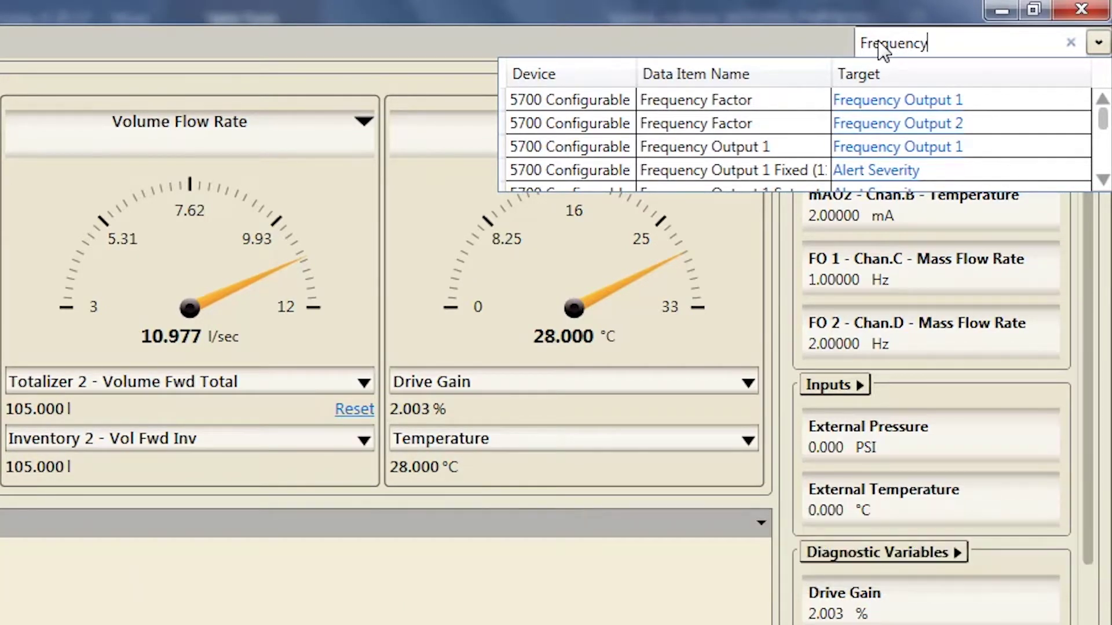
click(895, 148)
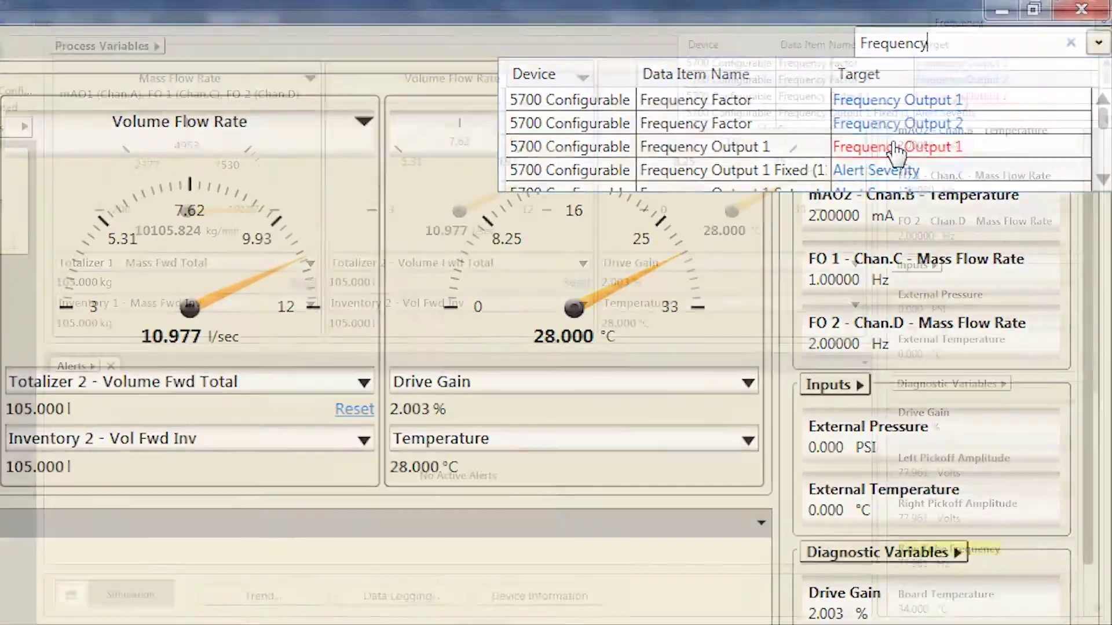
Display Frequency Output 1 settings showing Frequency Factor 1000 Hz and Rate Factor 16666.66992 kg/min.
click(940, 57)
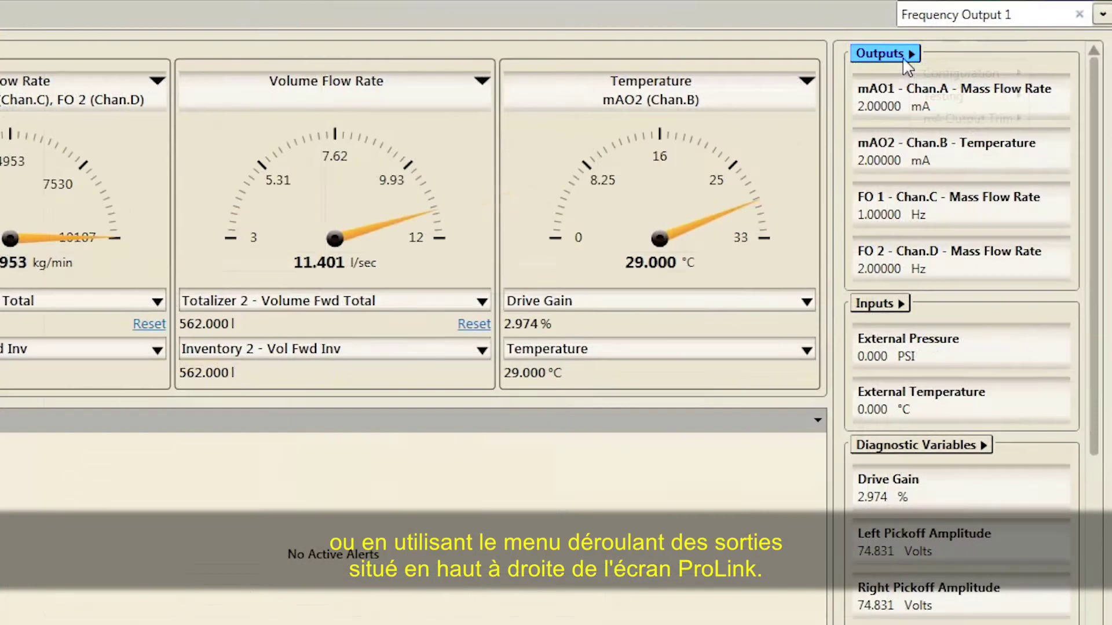
mouse_move(961, 73)
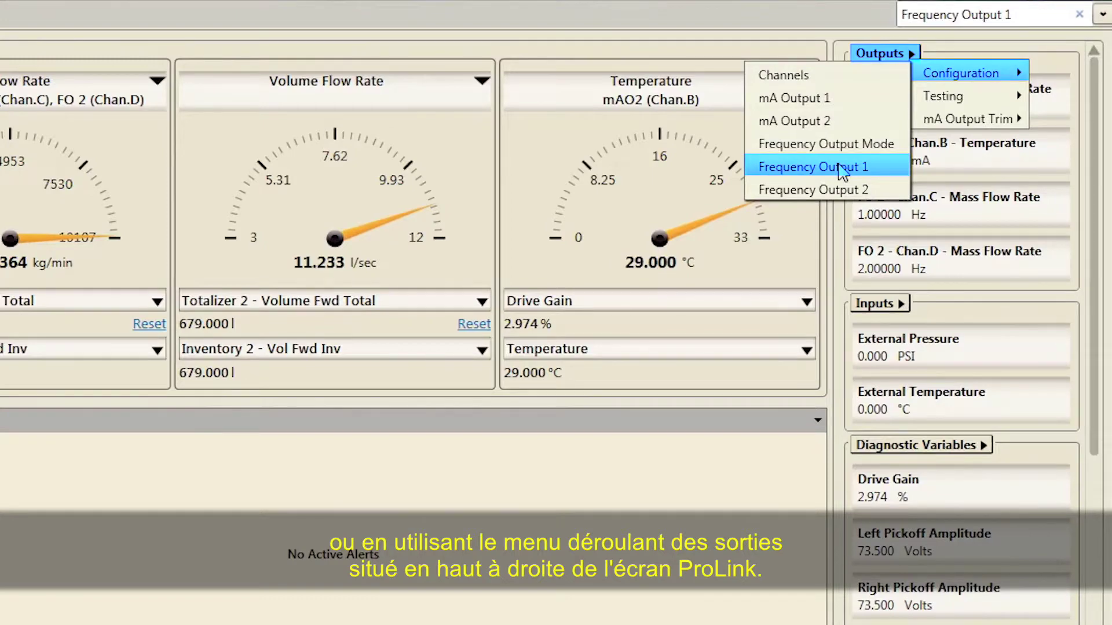
click(839, 168)
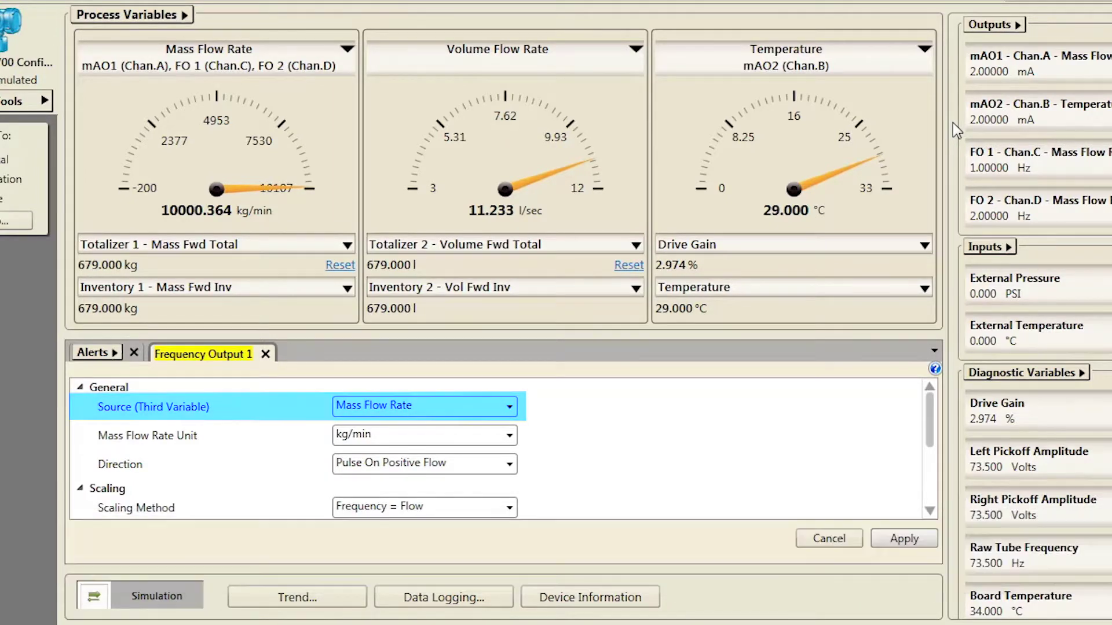
click(929, 512)
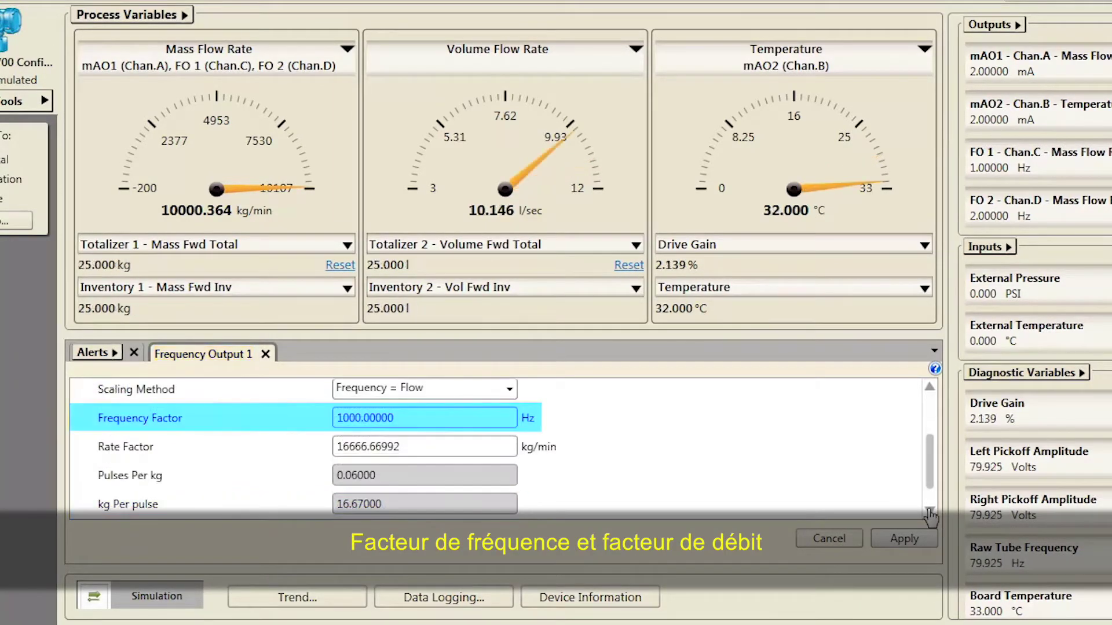